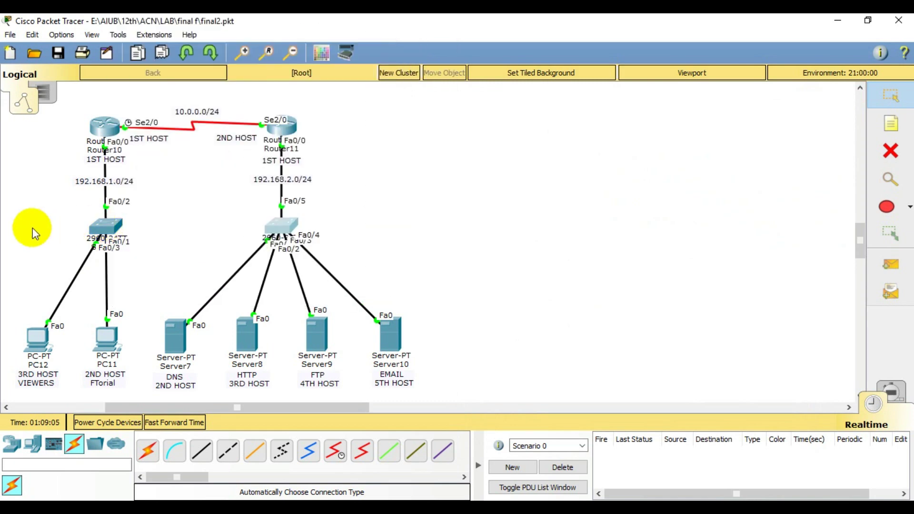
Open Switch7's command line and enter privileged EXEC mode with enable
left_click(104, 224)
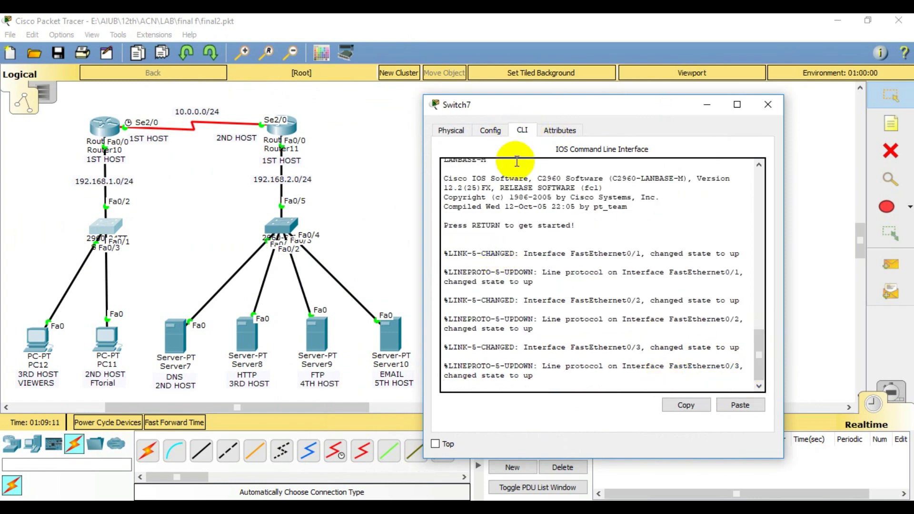
key("Return")
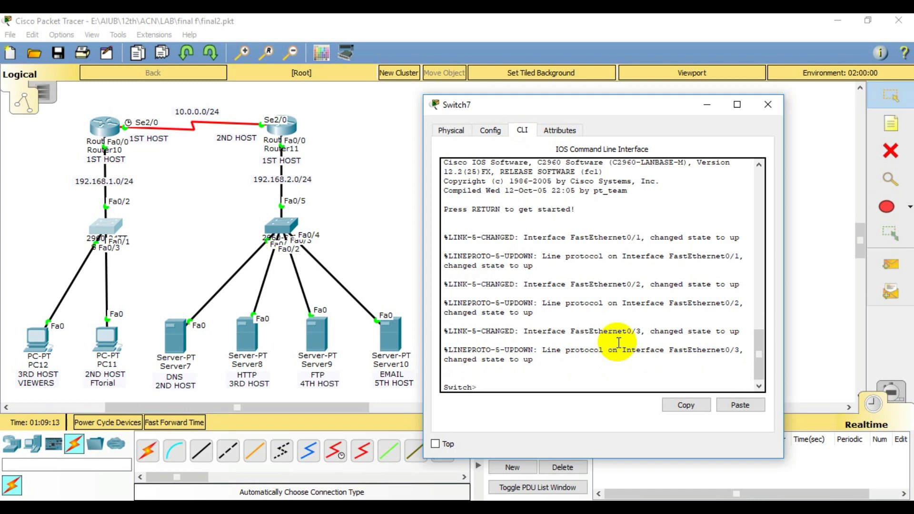
type("en")
key("Return")
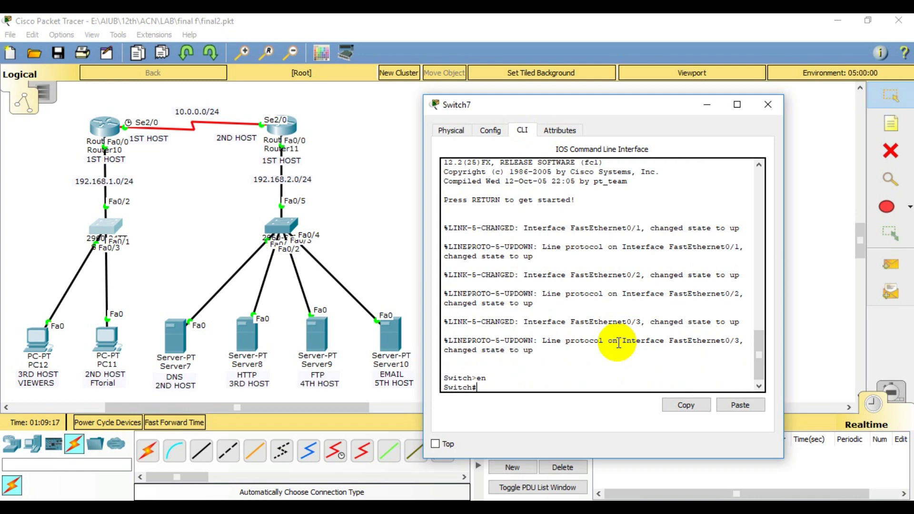
Enter global configuration mode with configure terminal
type("conf")
key("Tab")
type("t")
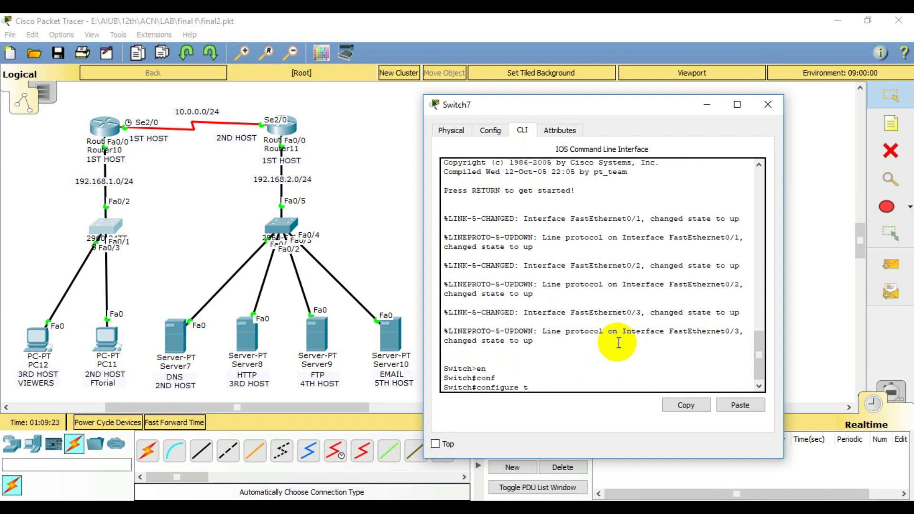
key("Tab")
key("Return")
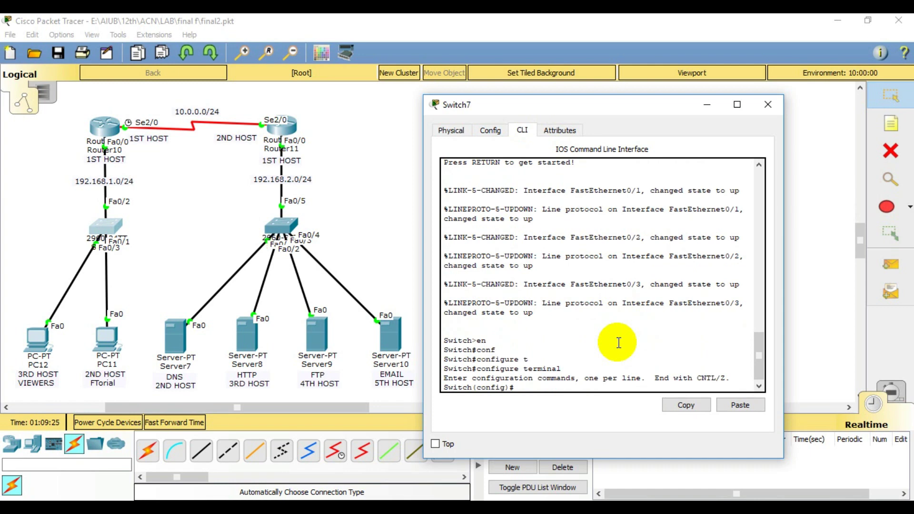
key("Return")
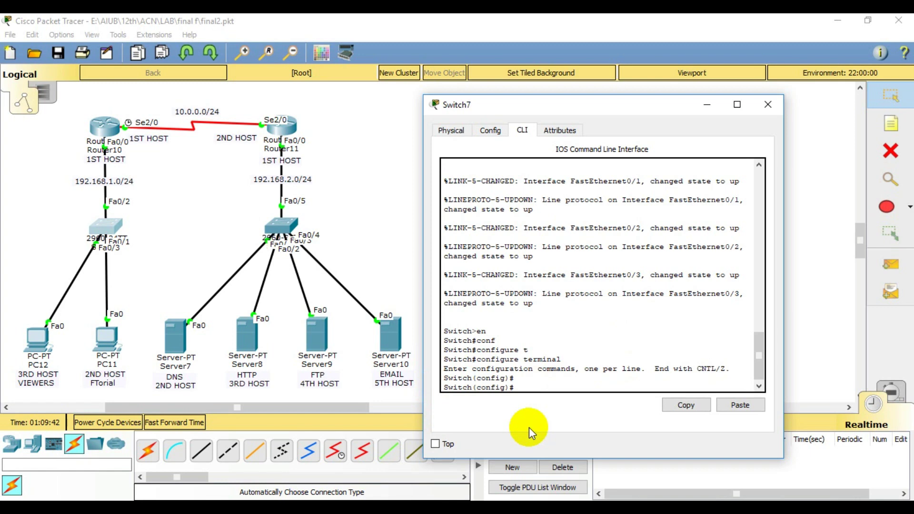
Change the switch hostname to sw1
type("hostname")
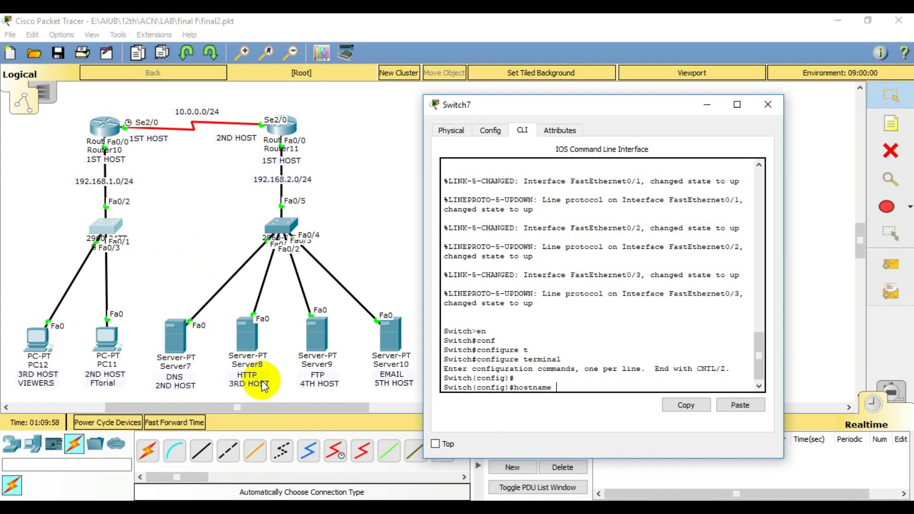
type("sw")
type("1")
key("Return")
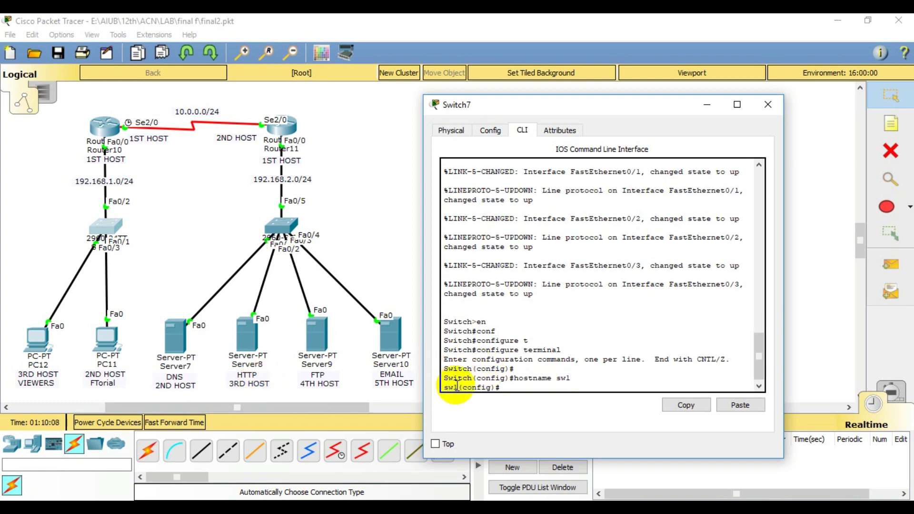
Highlight the new sw1 prompt and hostname command line, then clear the selection
left_click_drag(458, 388, 434, 385)
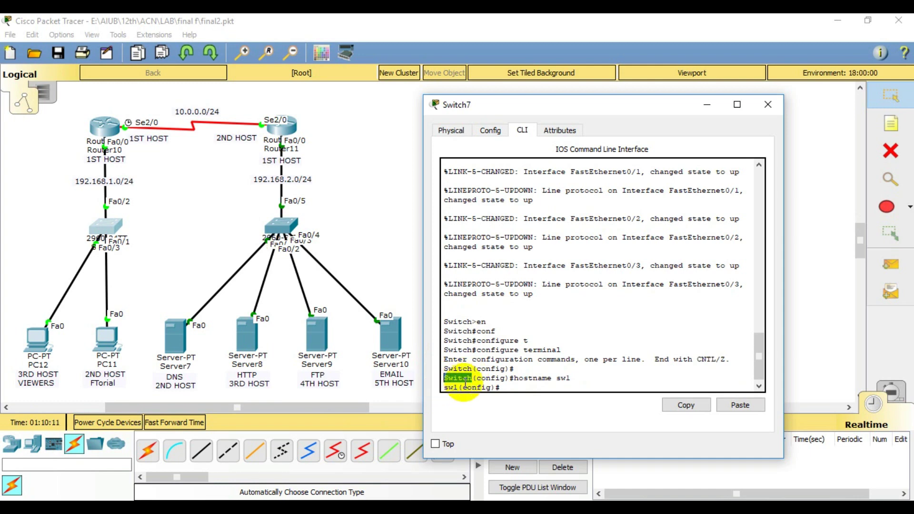
left_click_drag(472, 378, 555, 379)
left_click(514, 379)
left_click(552, 380)
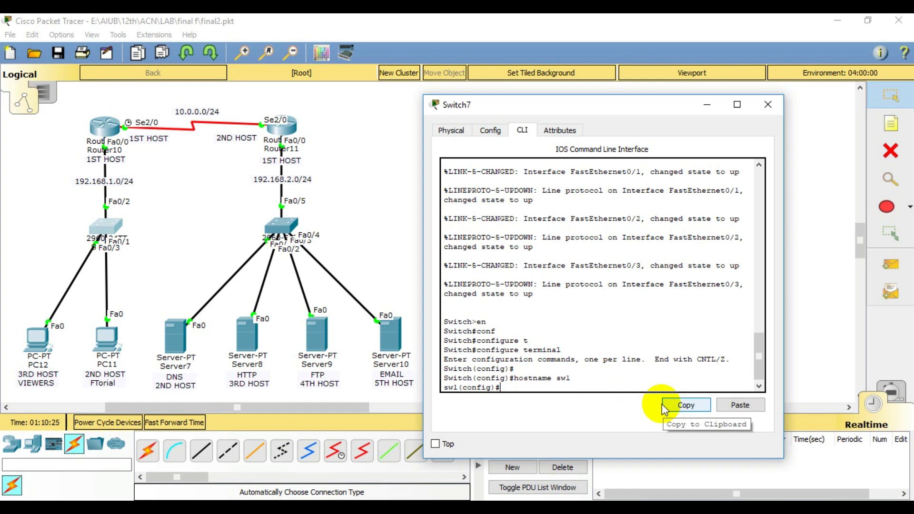
Give console line 0 a password and require login on it
type("ine console 0")
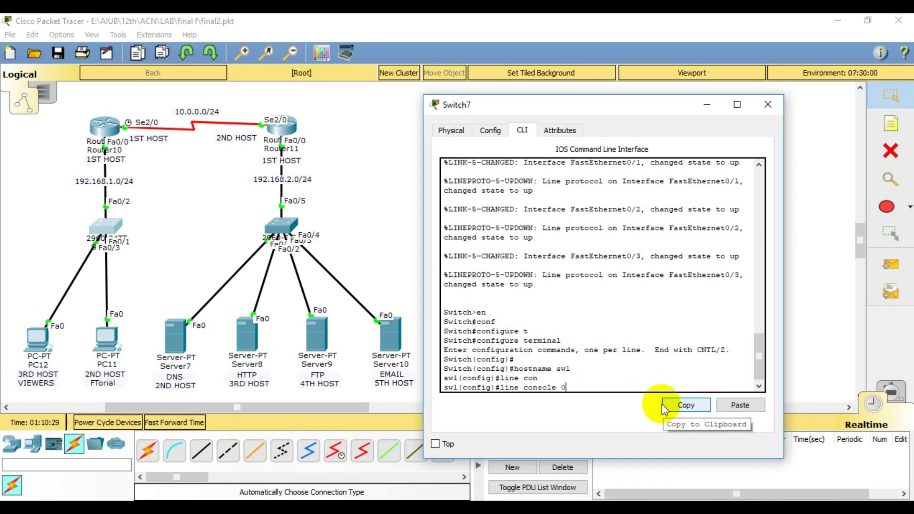
key("Return")
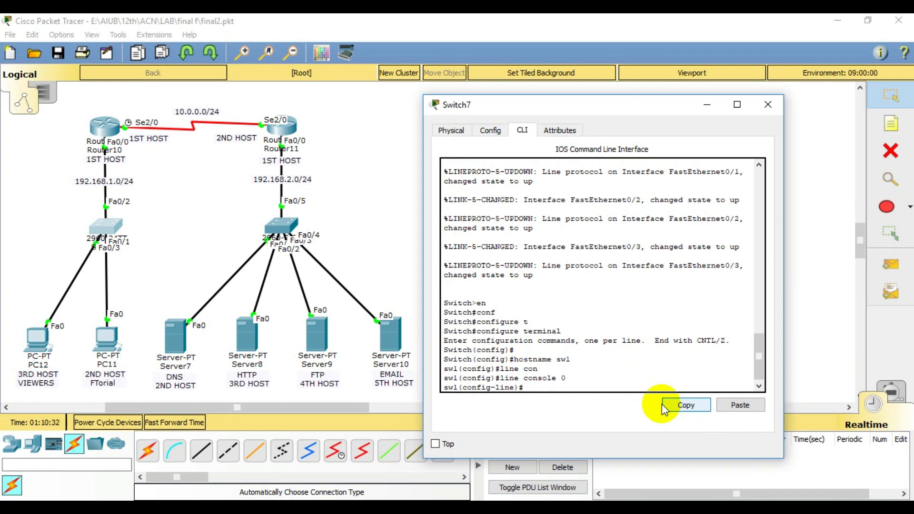
type("pass")
key("Tab")
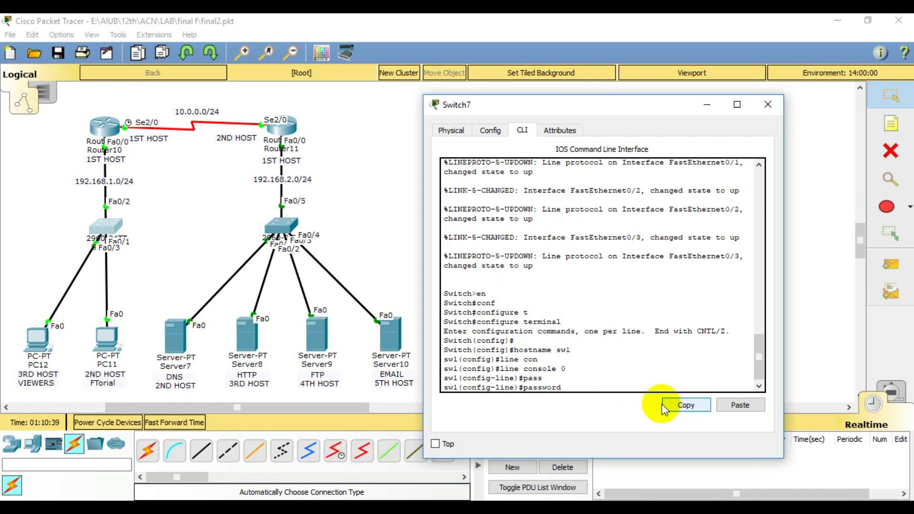
key("Return")
type("login")
key("Return")
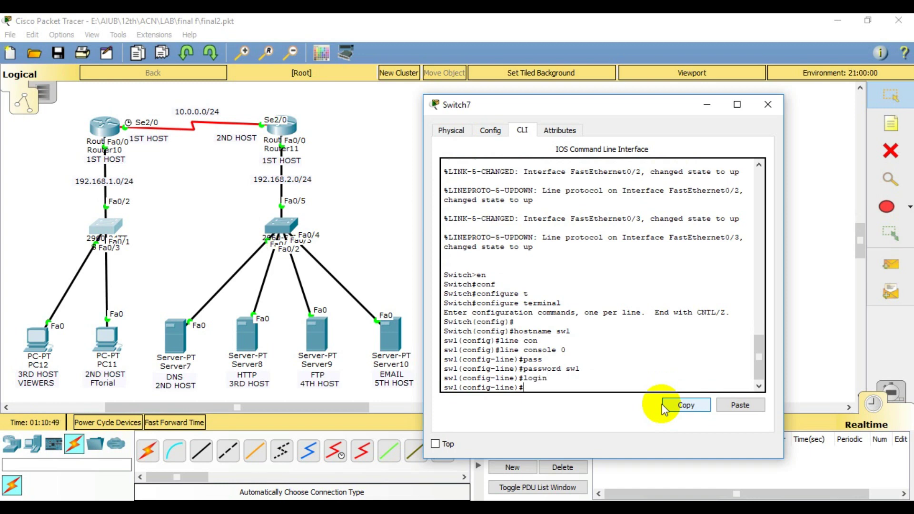
key("Return")
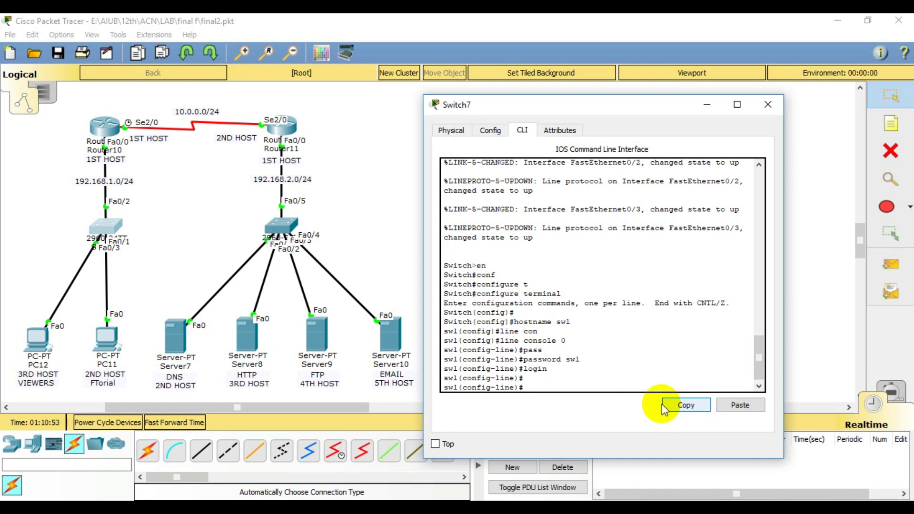
Exit line and global configuration modes and end the console session
type("ex")
key("Return")
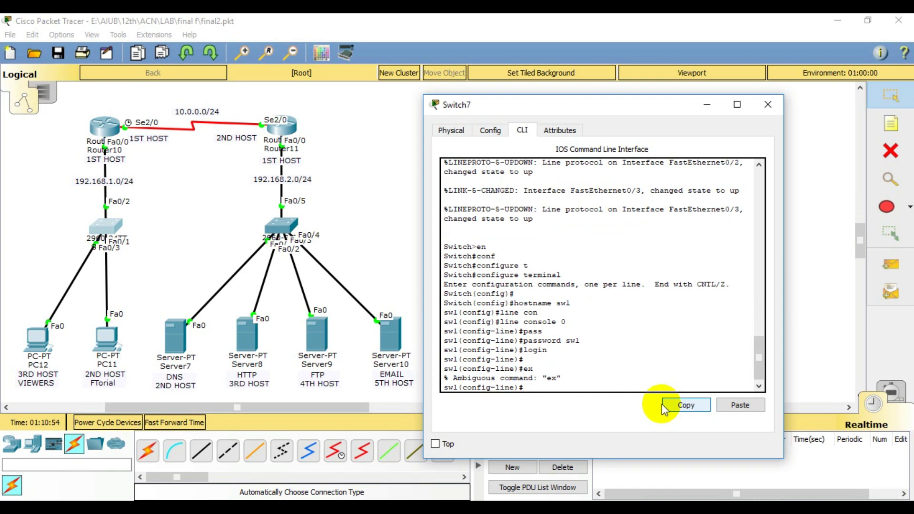
key("Return")
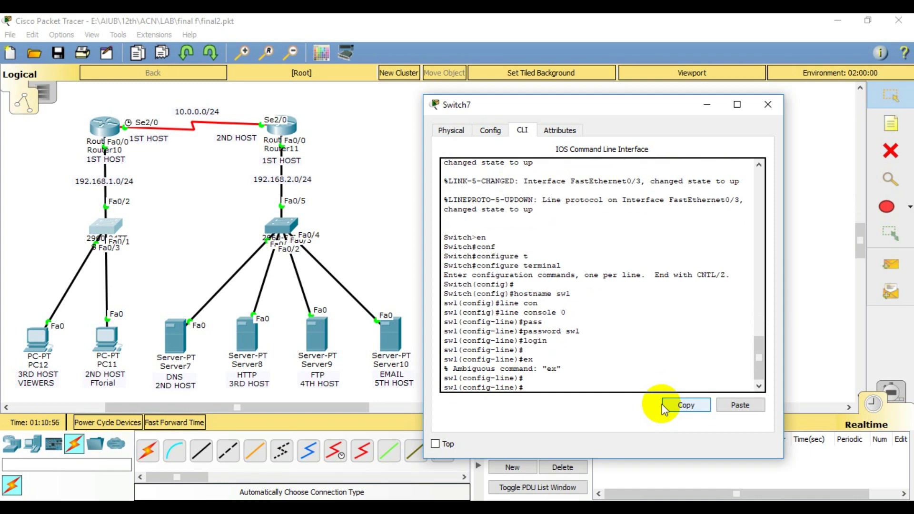
type("exit")
key("Return")
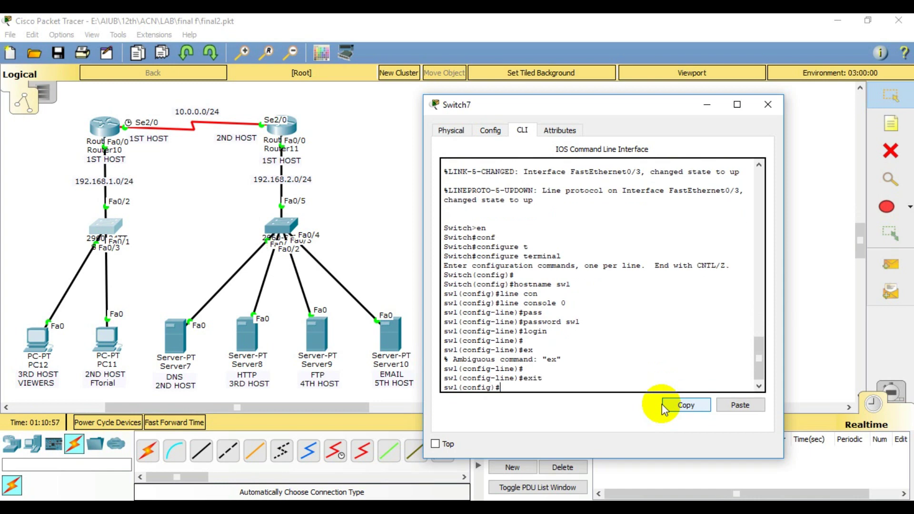
type("ex")
key("Return")
type("e")
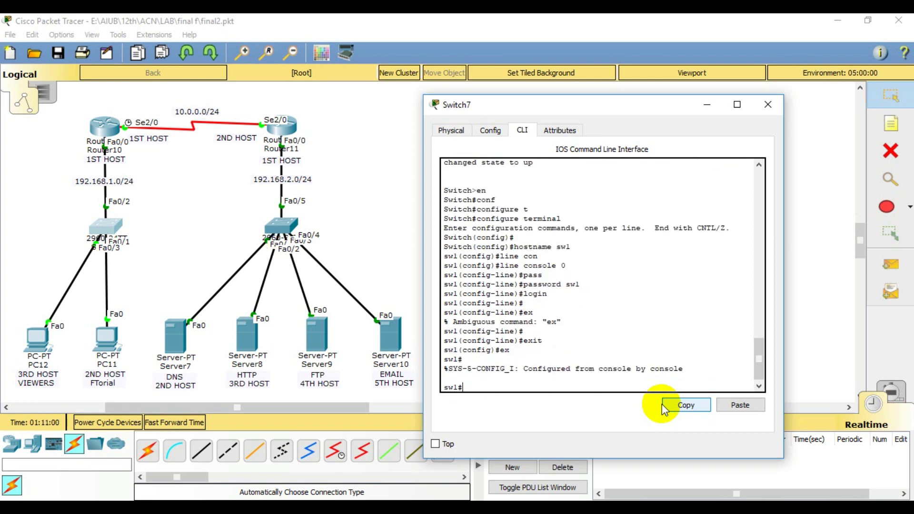
type("xit")
key("Return")
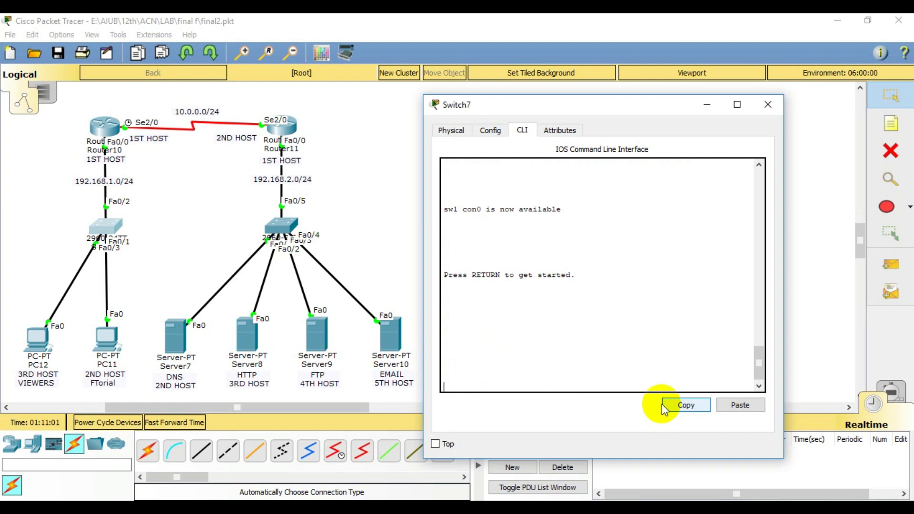
Confirm blank console passwords are rejected, then log back in with the console password
key("Return")
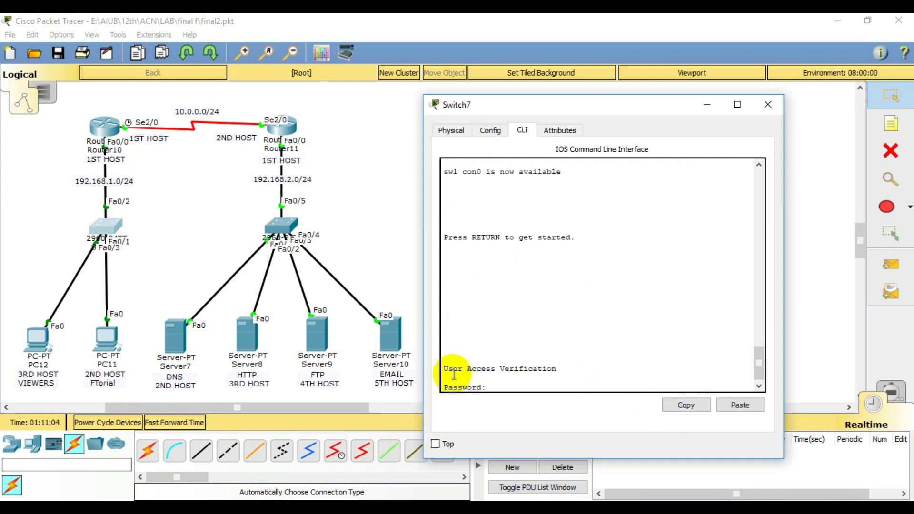
left_click_drag(455, 375, 485, 392)
left_click(501, 386)
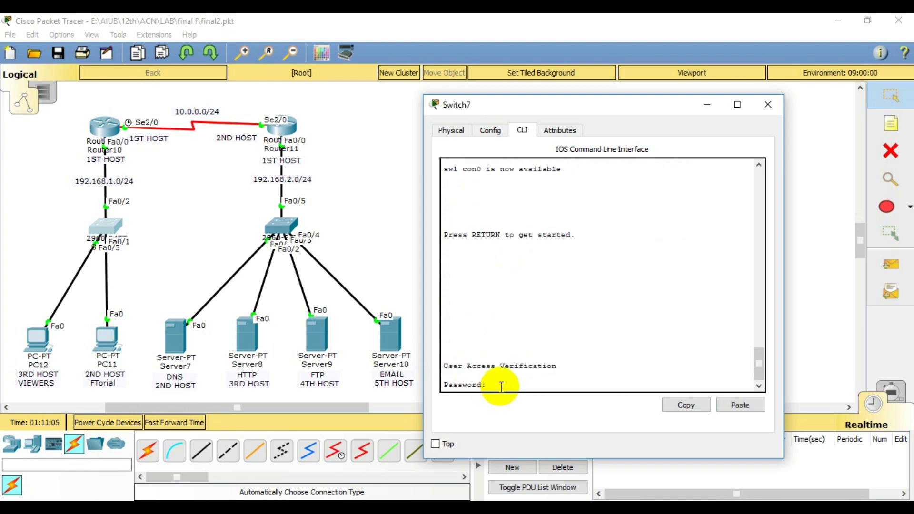
key("Return")
key("Return")
key("Return")
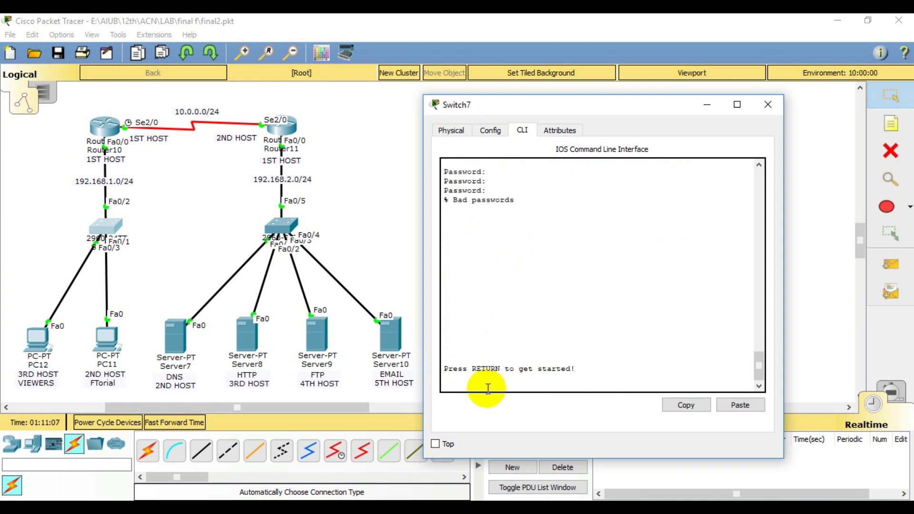
key("Return")
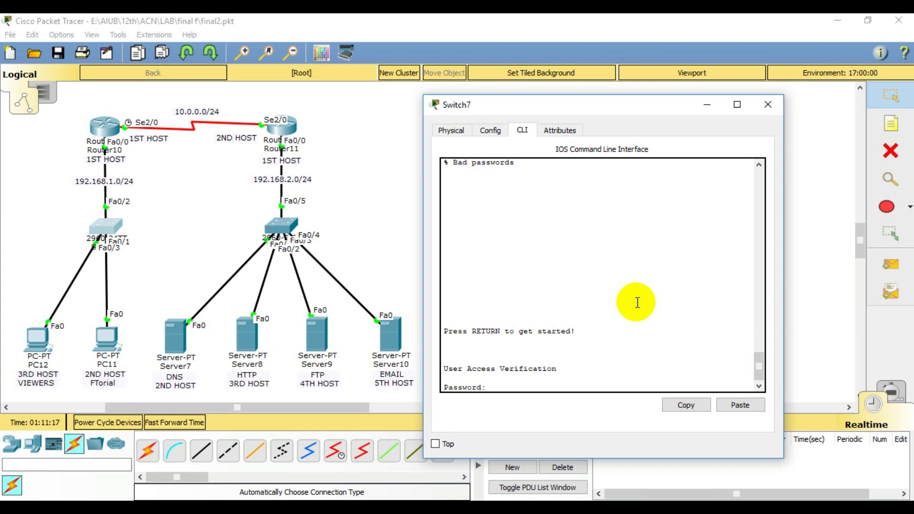
key("Return")
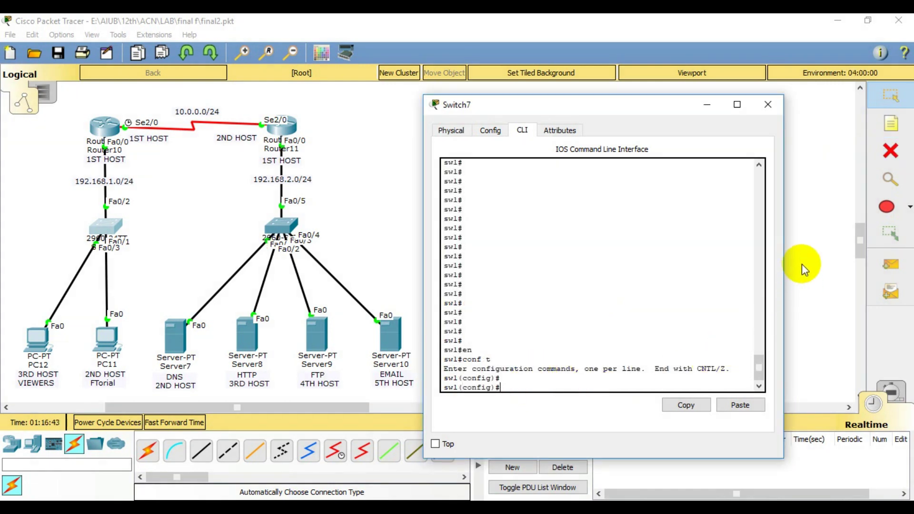
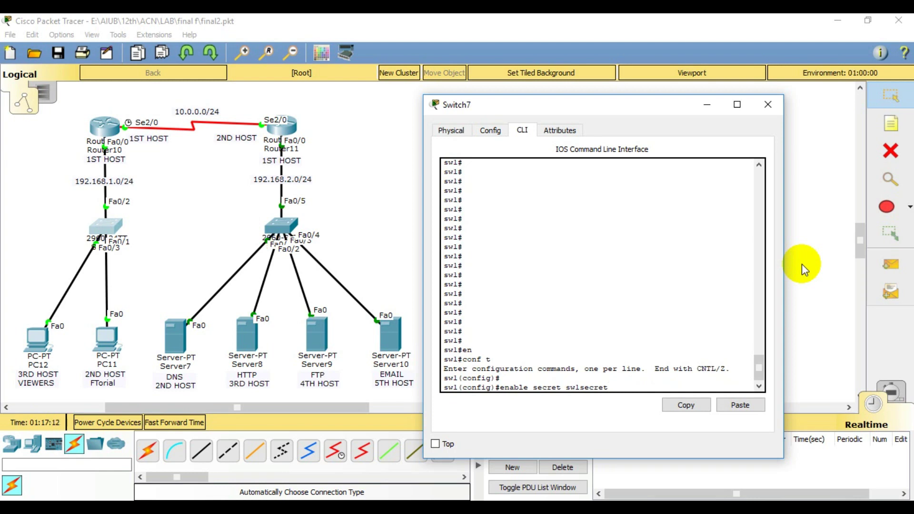
Set an enable secret on sw1 and exit back to privileged EXEC mode
key("Return")
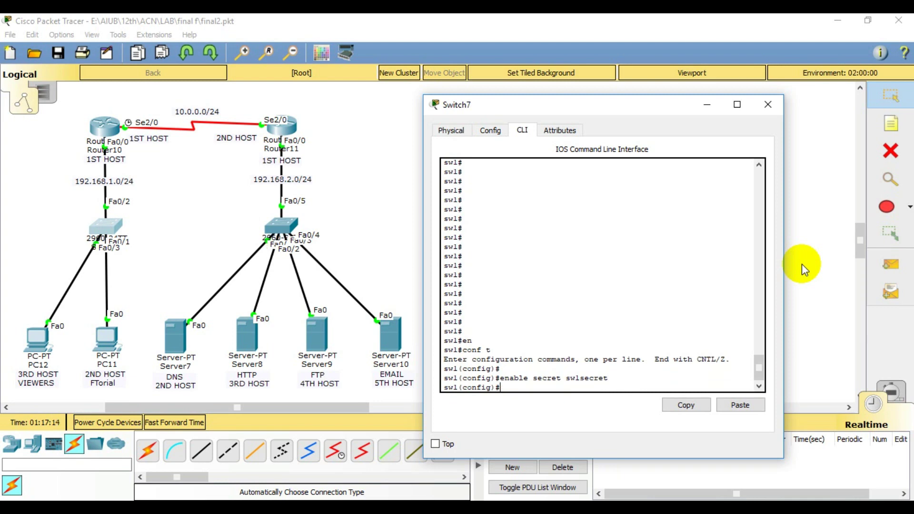
key("Return")
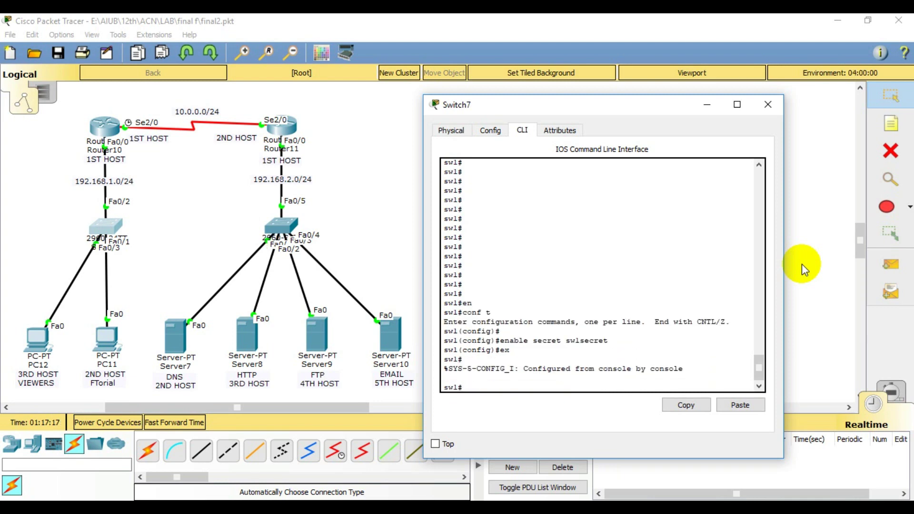
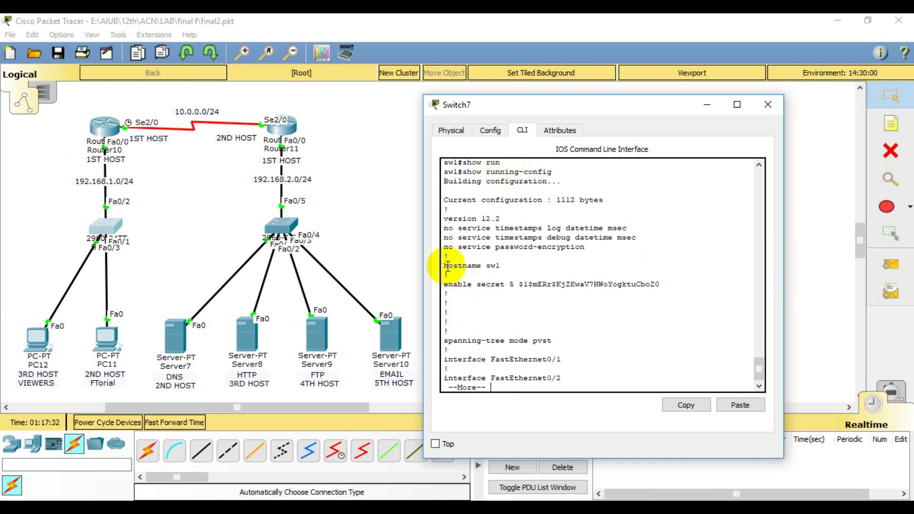
Highlight the hostname sw1 line and the encrypted enable secret line in the running configuration
left_click_drag(444, 265, 503, 265)
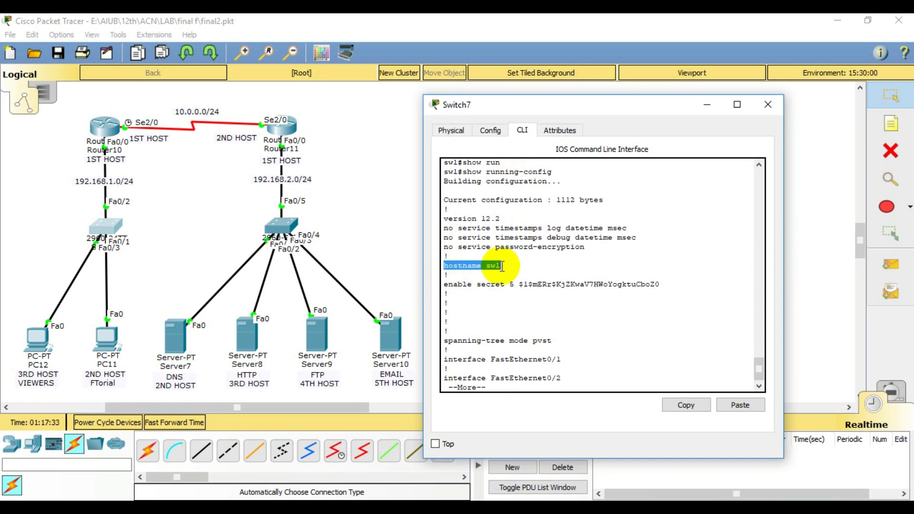
left_click_drag(444, 284, 653, 285)
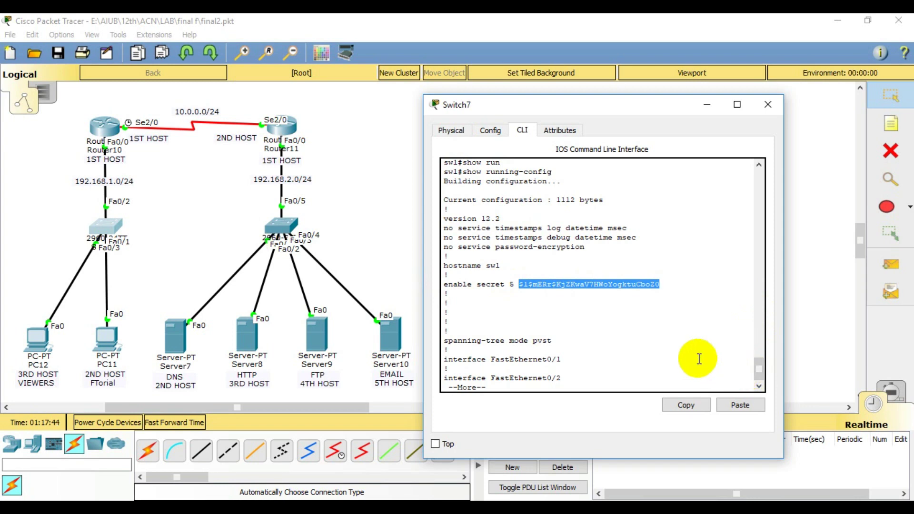
left_click(524, 297)
left_click_drag(524, 285, 659, 287)
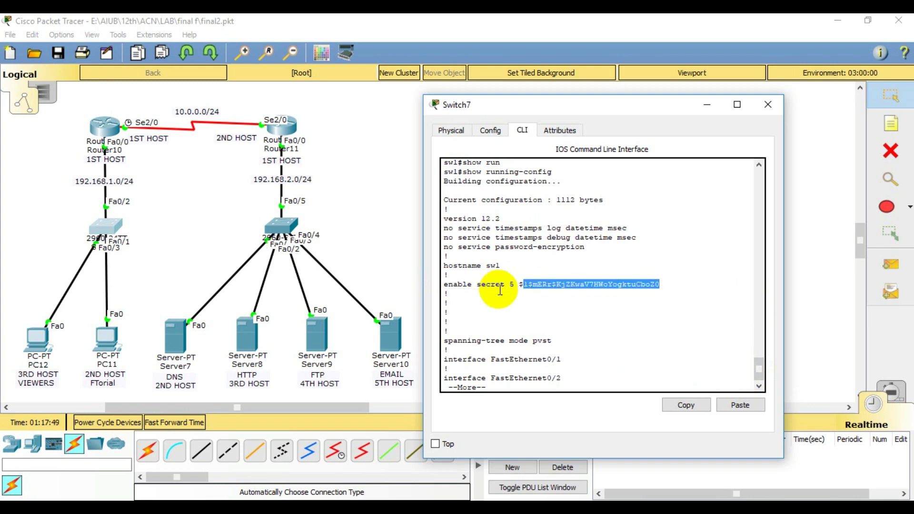
left_click_drag(445, 287, 667, 286)
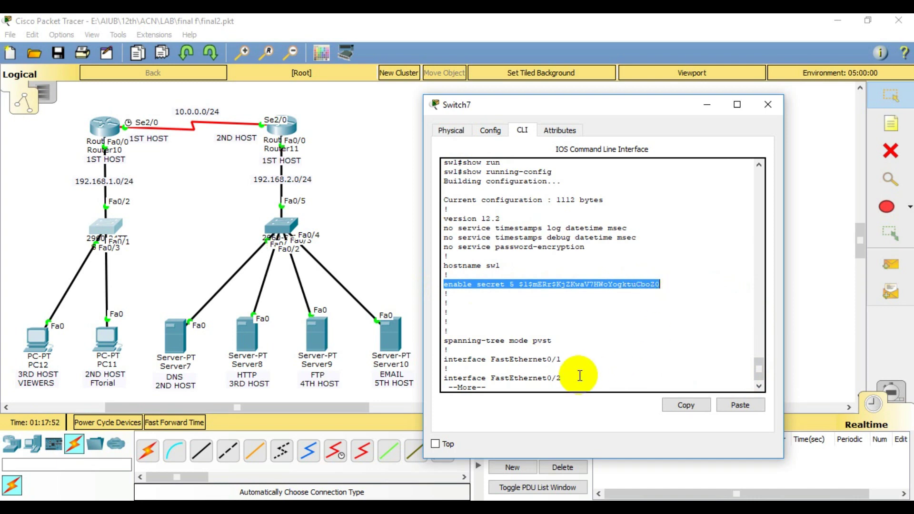
left_click(519, 393)
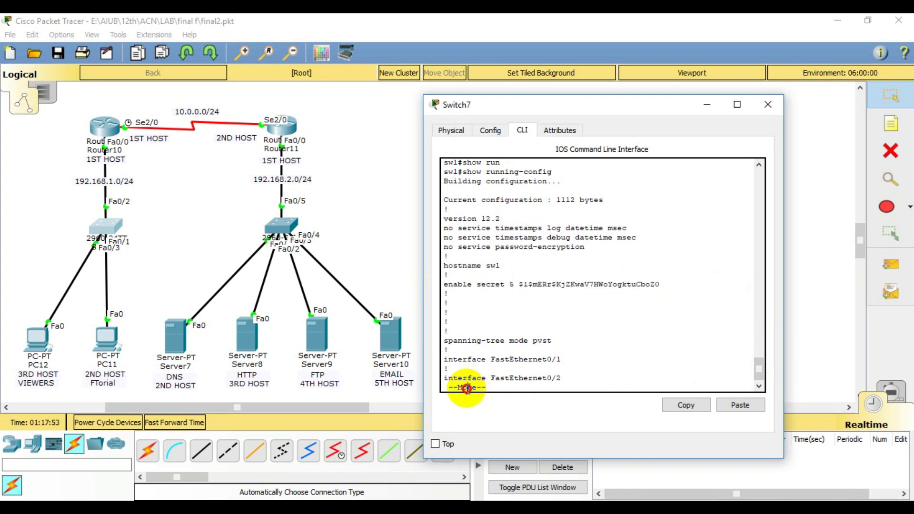
Page down to line con 0 and highlight its console password setting
key("Return")
key("Return")
key("Return")
key("Return")
key("Return")
key("Return")
key("Return")
key("Return")
key("Return")
key("Return")
key("Return")
key("Return")
key("Return")
key("Return")
key("Return")
key("Return")
key("Return")
key("Return")
key("Return")
key("Return")
key("Return")
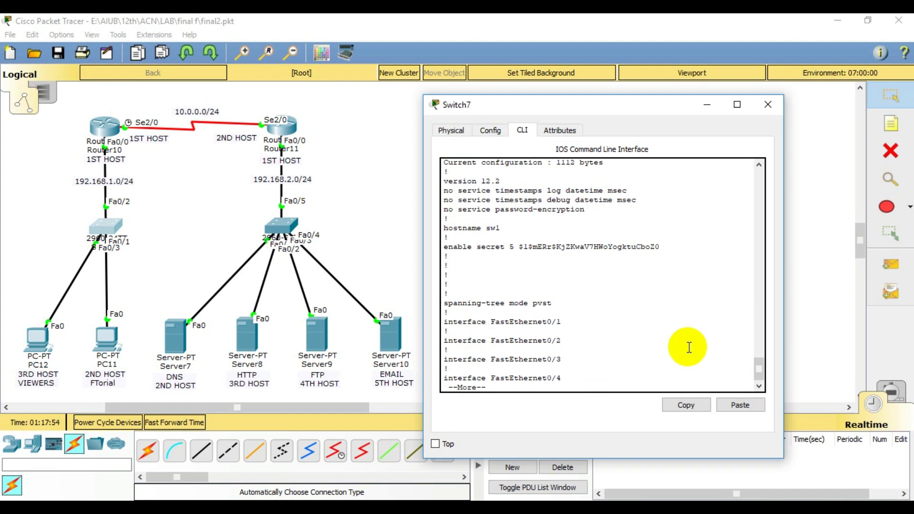
key("Return")
key("Return")
key("Return")
key("Return")
key("Return")
key("Return")
key("Return")
key("Return")
key("Return")
key("Return")
key("Return")
key("Return")
key("Return")
key("Return")
key("Return")
key("Return")
key("Return")
key("Return")
key("Return")
key("Return")
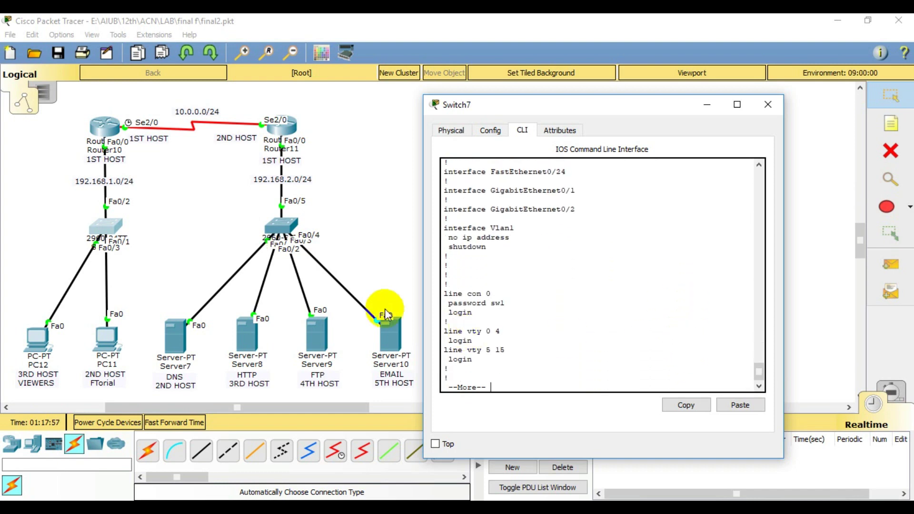
left_click_drag(445, 294, 505, 303)
left_click(495, 292)
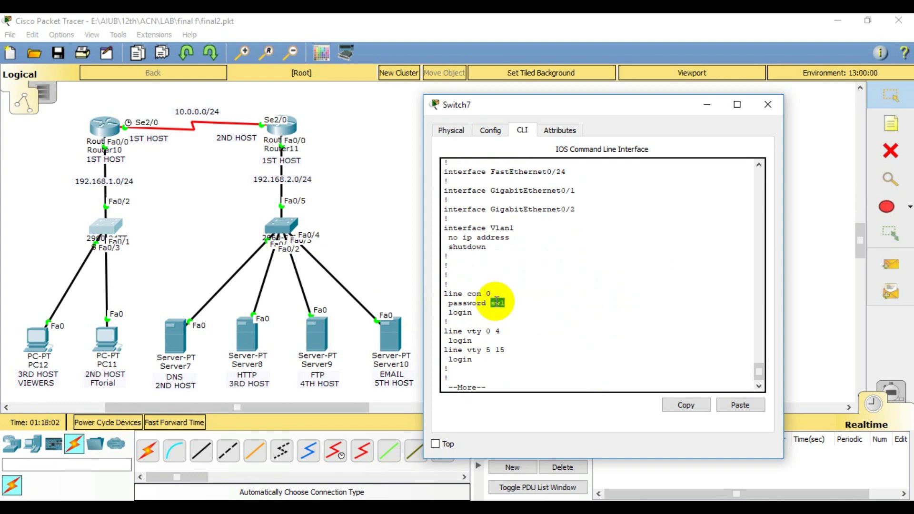
left_click(534, 294)
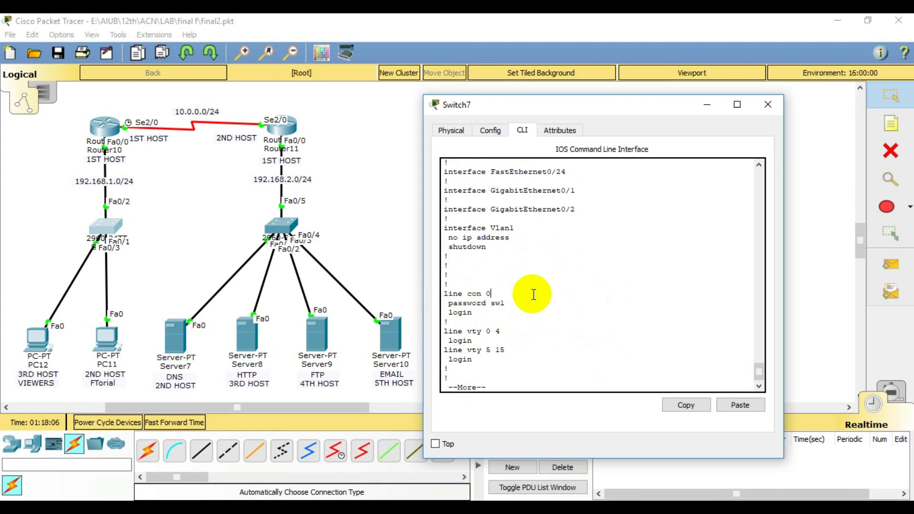
Finish the configuration listing and enter global configuration mode with conf t
key("Return")
key("Return")
key("Return")
key("Return")
key("Return")
key("Return")
key("Return")
key("Return")
key("Return")
key("Return")
key("Return")
key("Return")
key("Return")
key("Return")
key("Return")
key("Return")
key("Return")
key("Return")
key("Return")
key("Return")
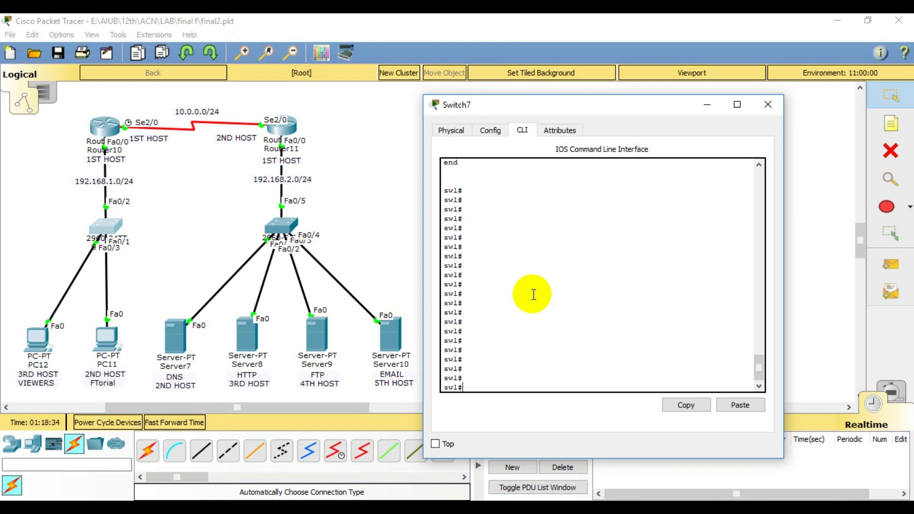
type("conf t")
key("Return")
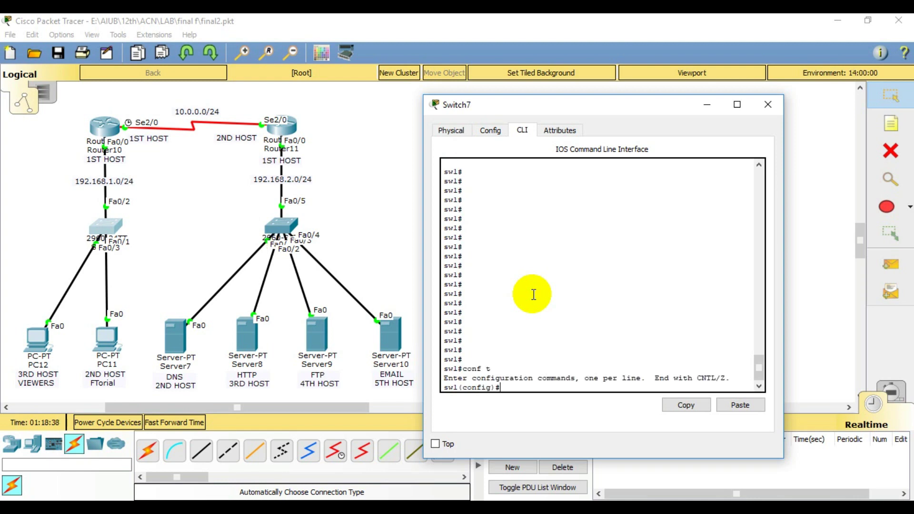
key("Return")
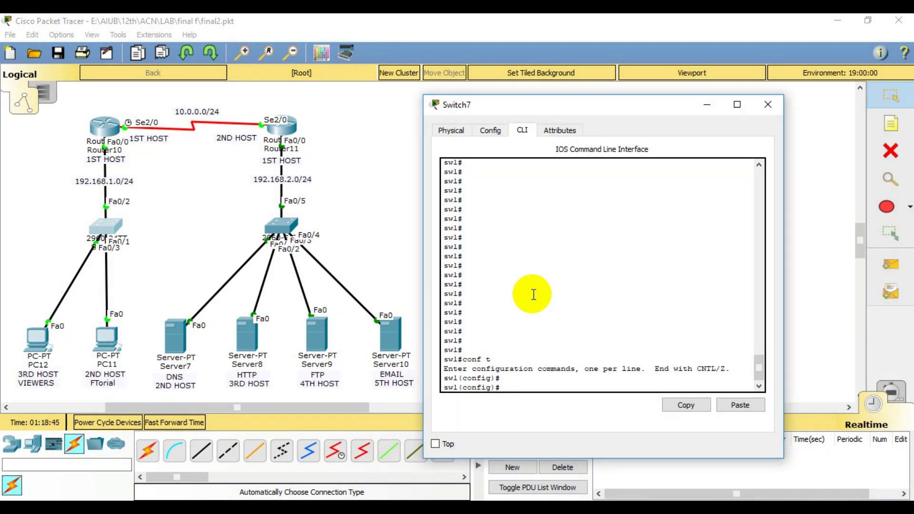
Set the MOTD banner to 'please enter the password' and exit back to privileged mode
type("banner")
type("motd")
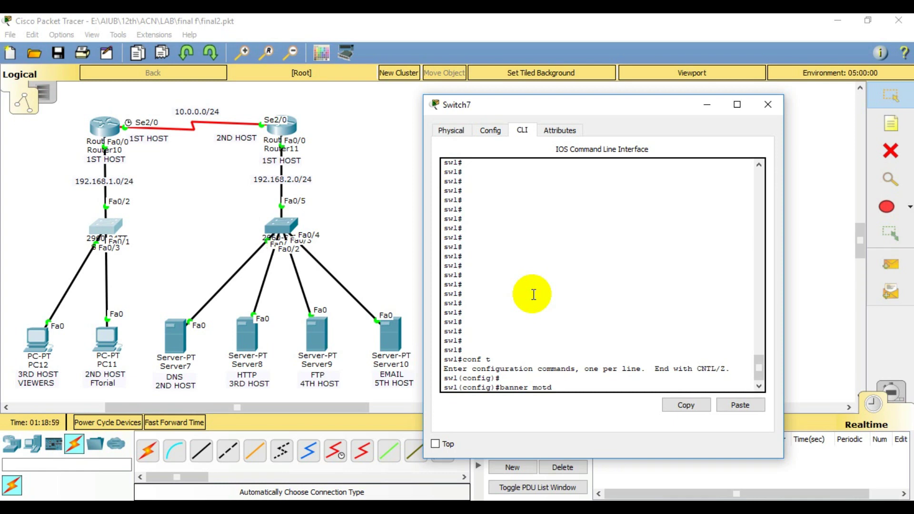
type("please enter the password")
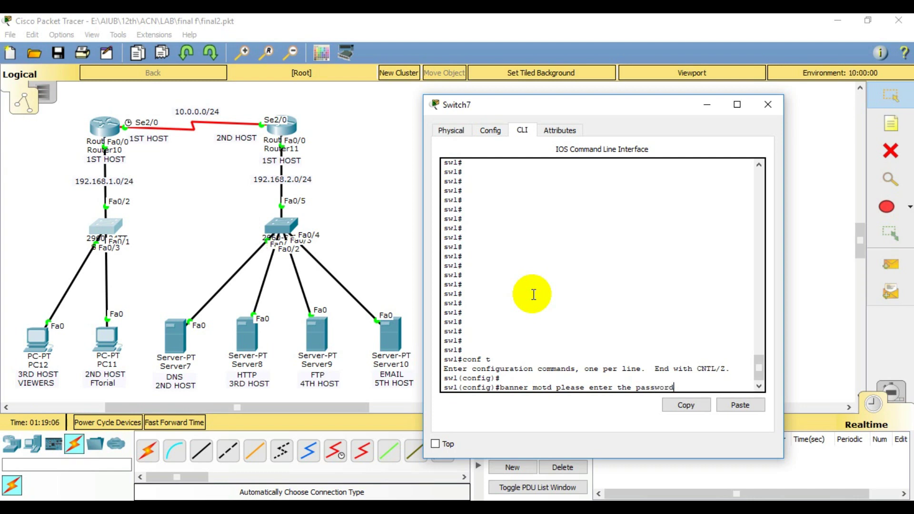
key("Return")
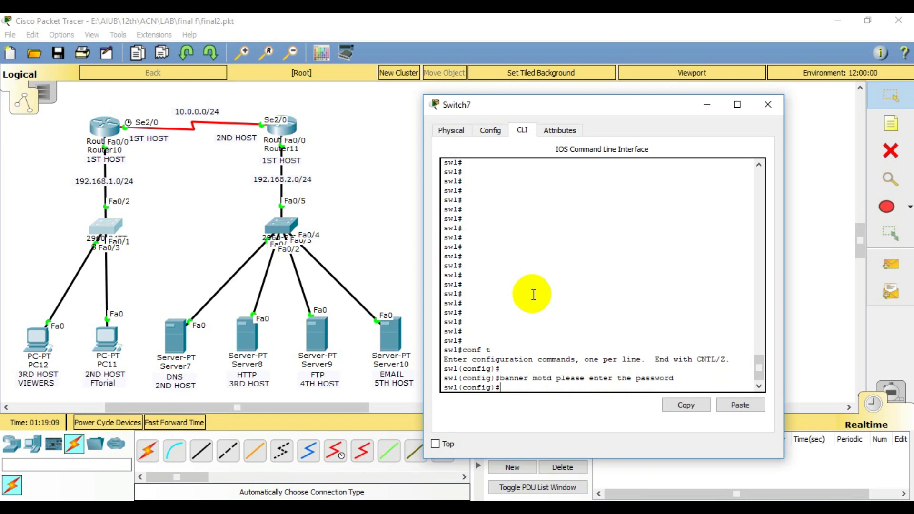
type("ex")
key("Return")
key("Return")
type("e")
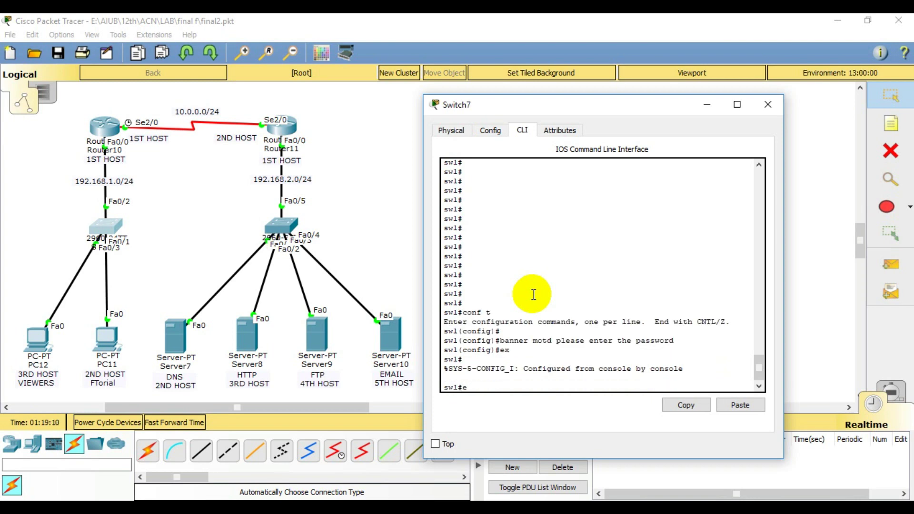
type("x")
key("Return")
key("Return")
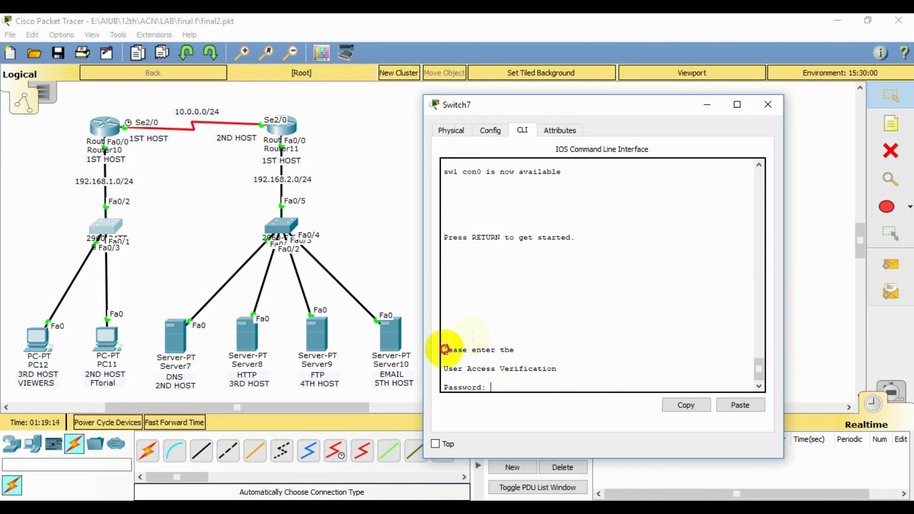
Highlight the login banner text, then log in to sw1 with the console password
left_click_drag(444, 350, 458, 351)
left_click(459, 351)
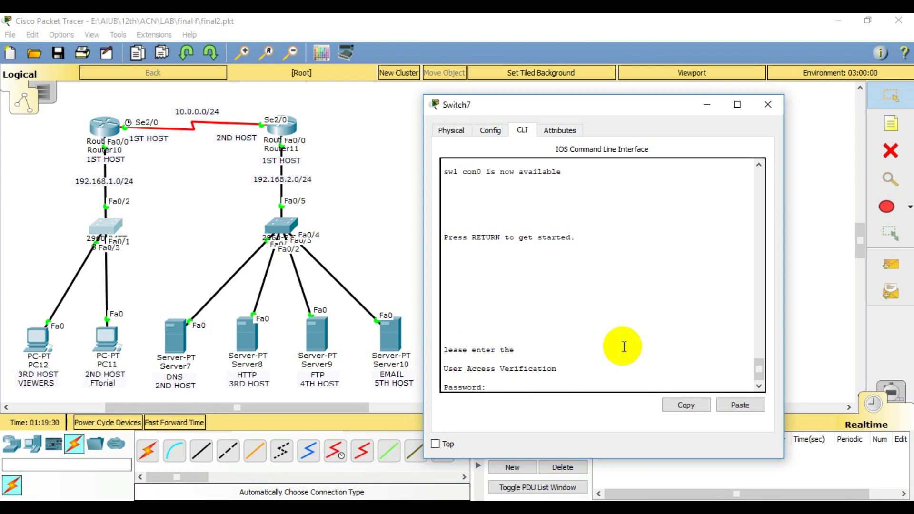
key("Return")
Run enable and supply the enable secret to reach the sw1# prompt
key("Return")
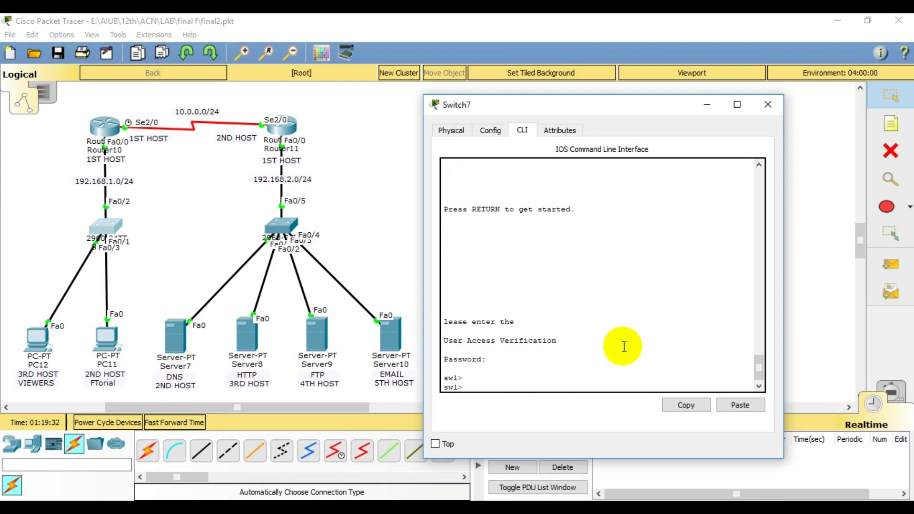
type("en")
key("Return")
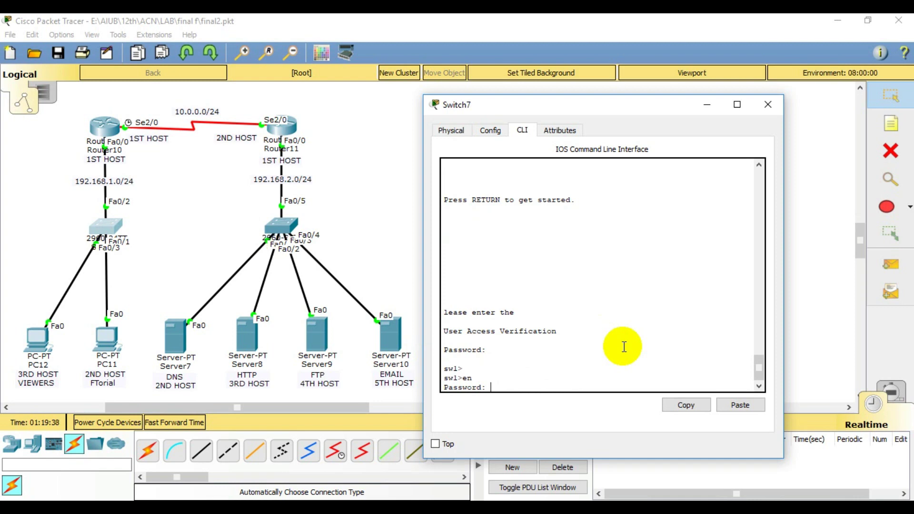
key("Return")
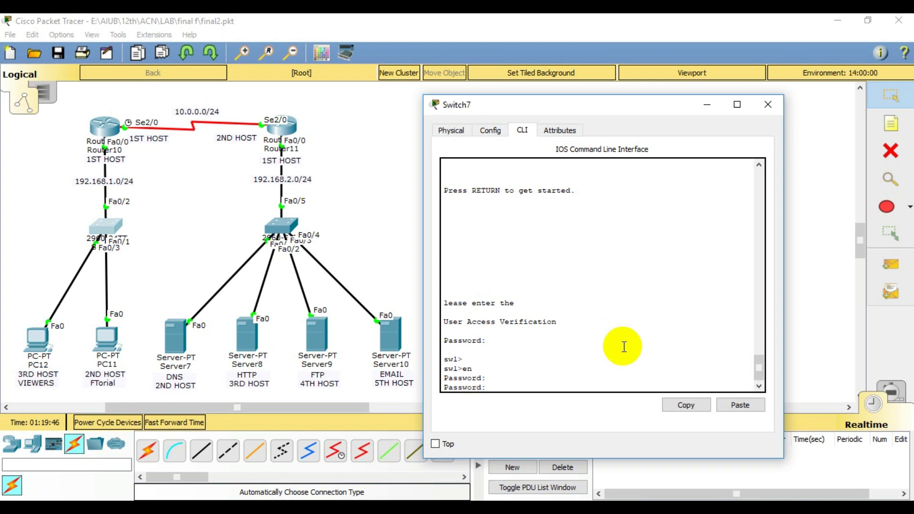
key("Return")
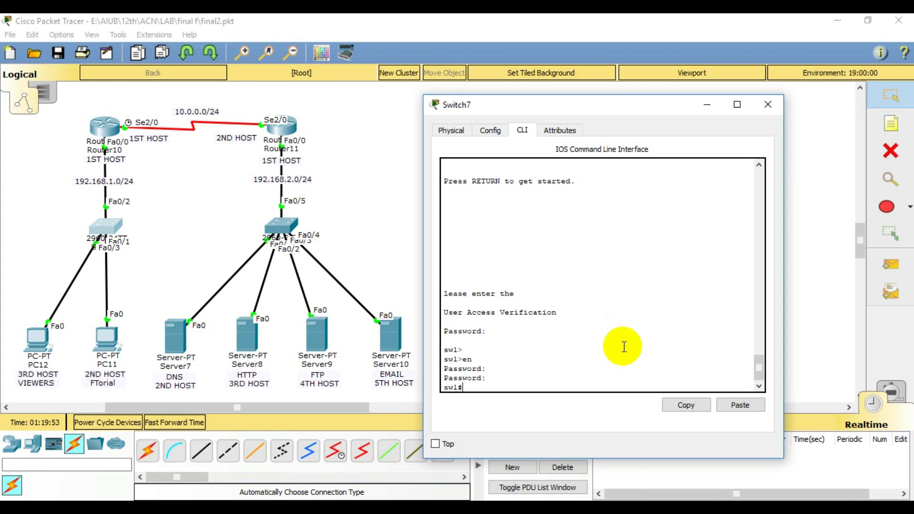
key("Return")
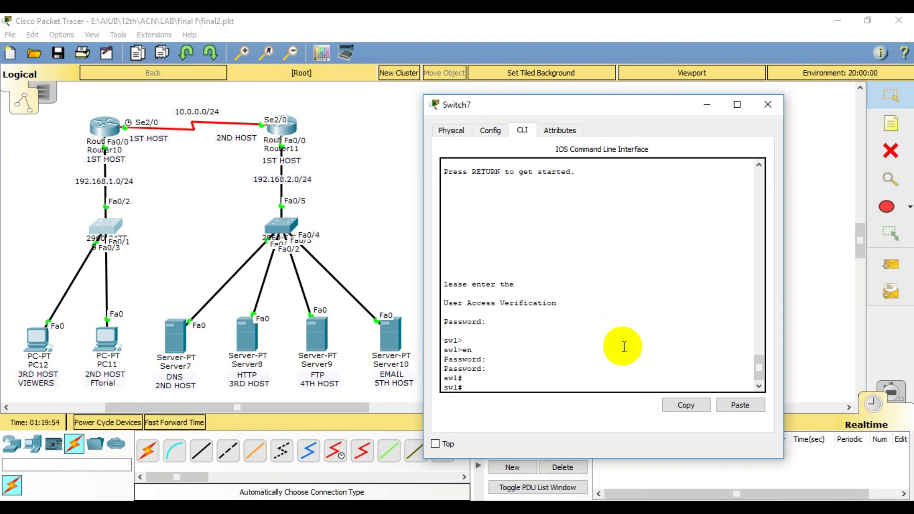
Enter global configuration mode using a tab-completed configure terminal
type("con")
key("Tab")
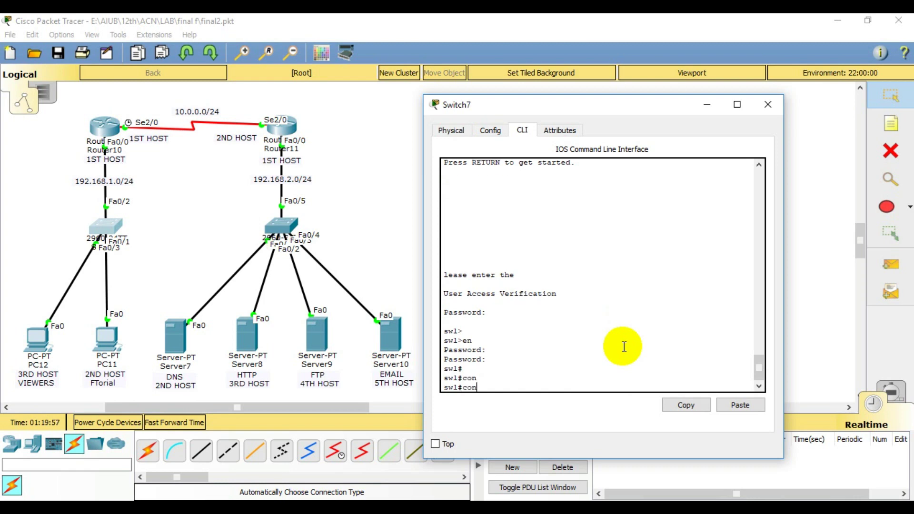
key("Tab")
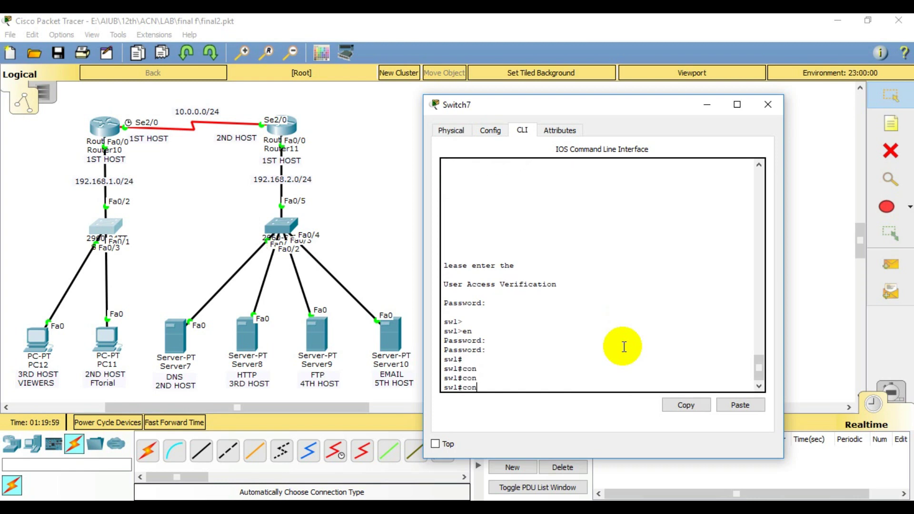
type("f")
key("Tab")
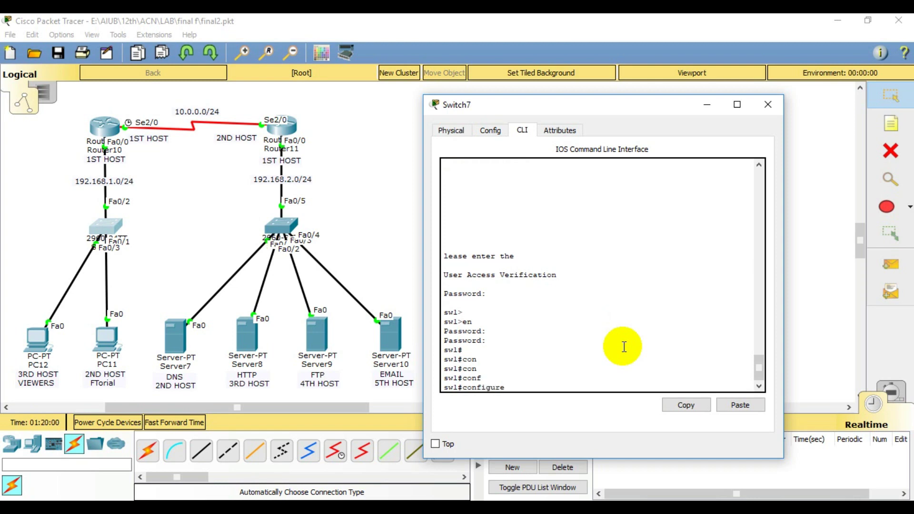
type("t")
key("Tab")
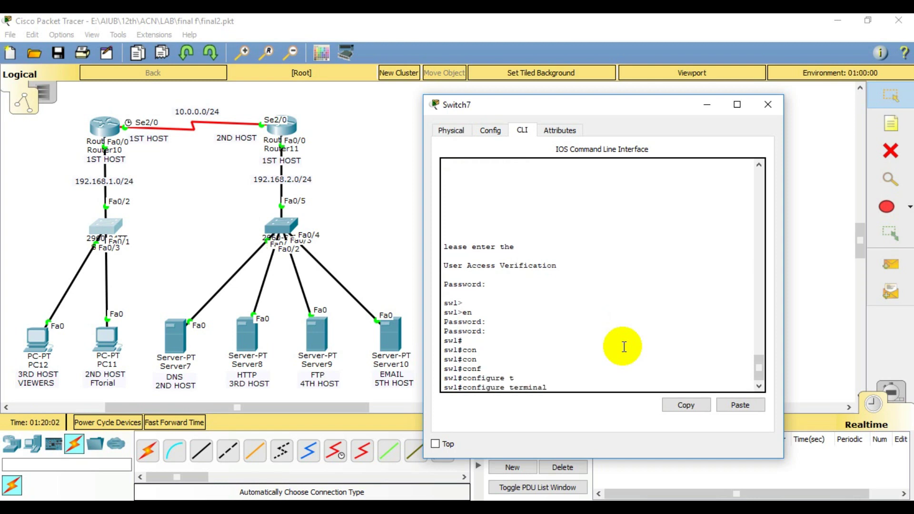
key("Return")
key("Return")
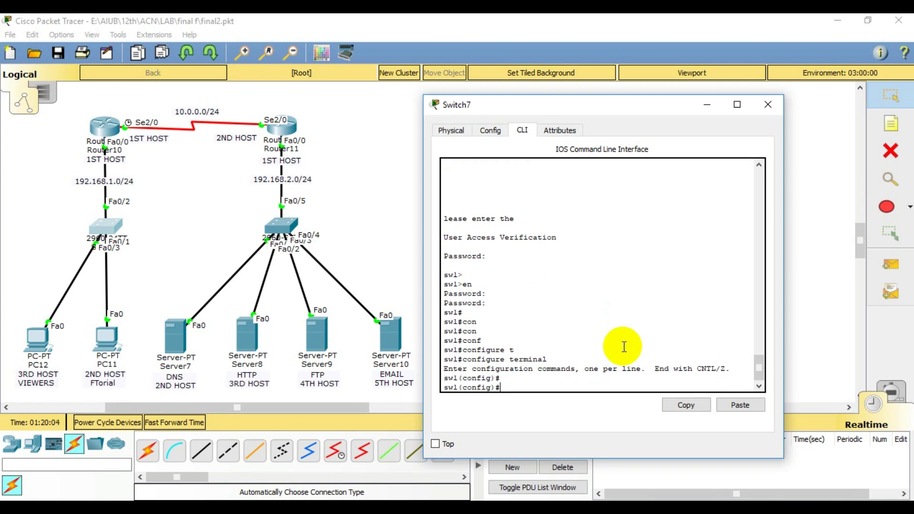
Set banner motd to 'enter password', then exit twice to end the console session
type("banner motd")
type("'enter passwor")
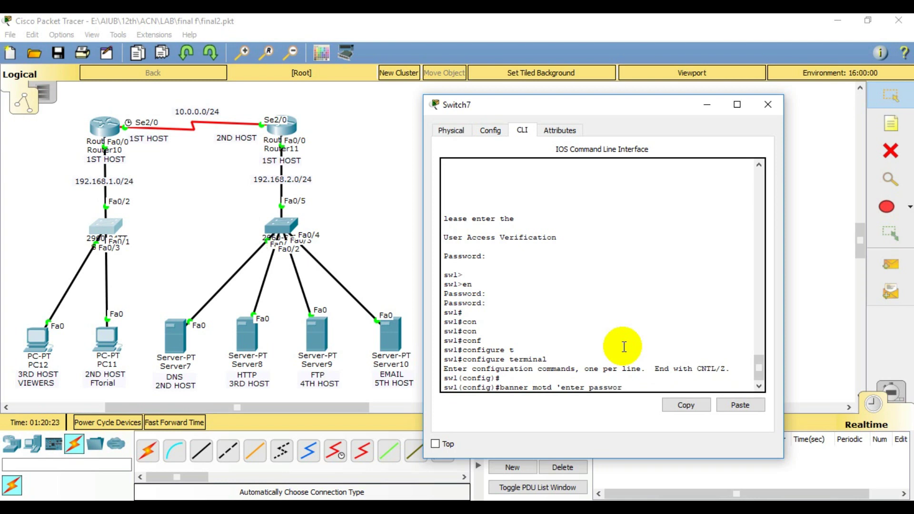
type("d'")
key("Return")
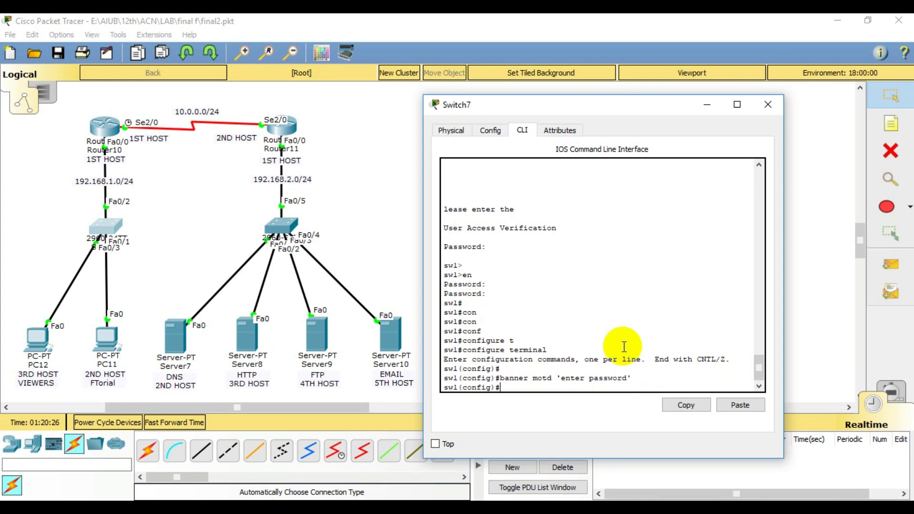
type("ex")
key("Return")
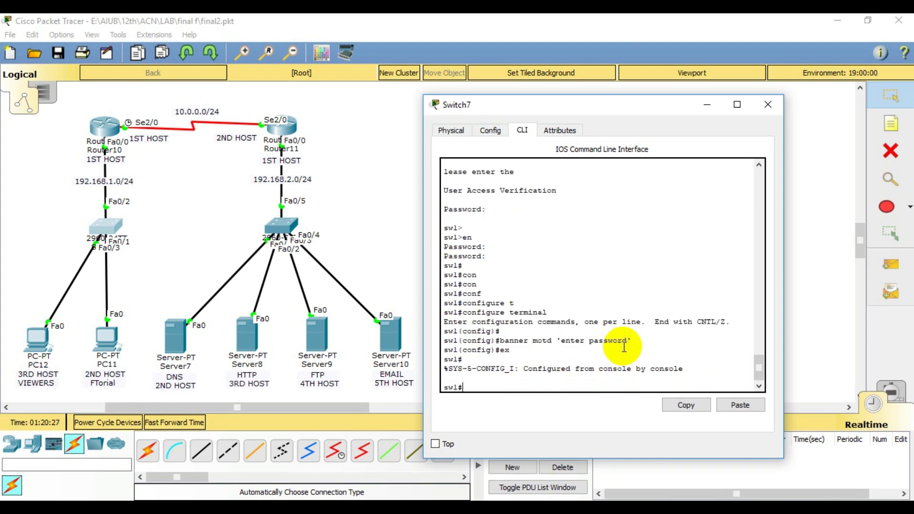
type("ex")
key("Return")
key("Return")
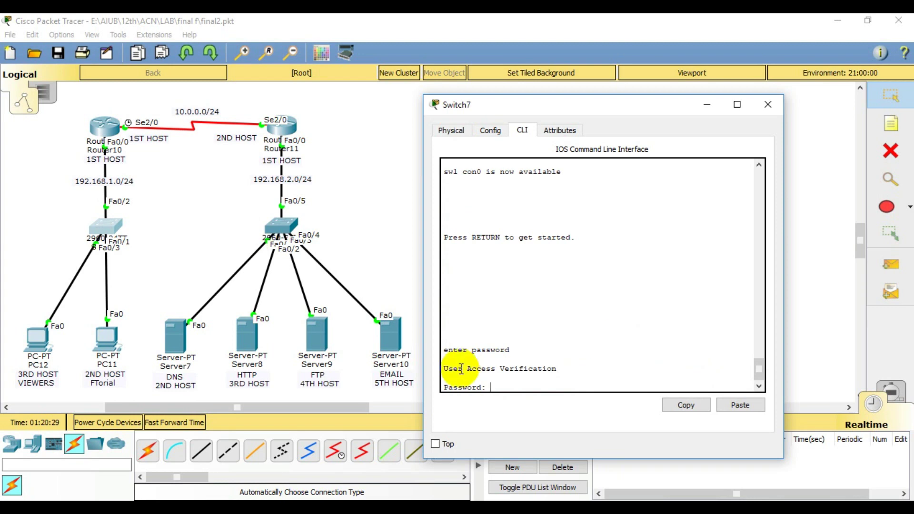
Highlight the 'enter password' banner, then log in to sw1 with the console password
left_click_drag(447, 353, 517, 346)
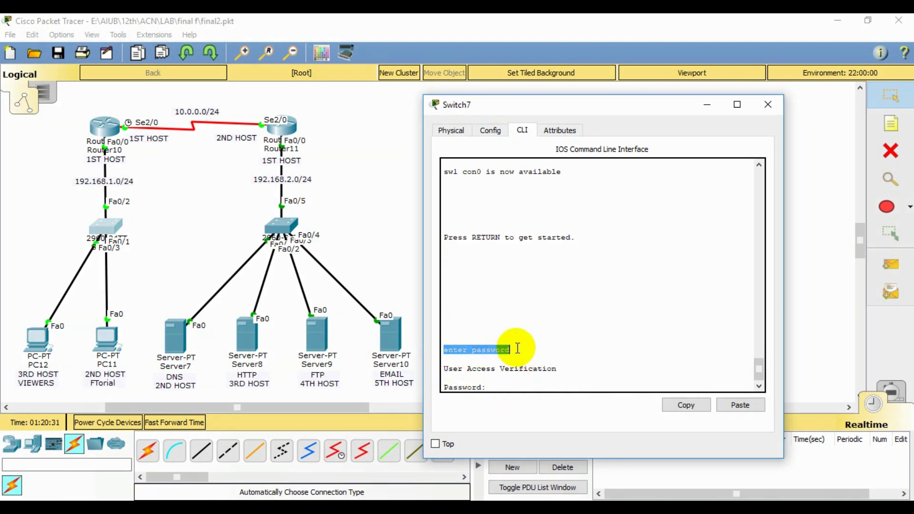
left_click(517, 348)
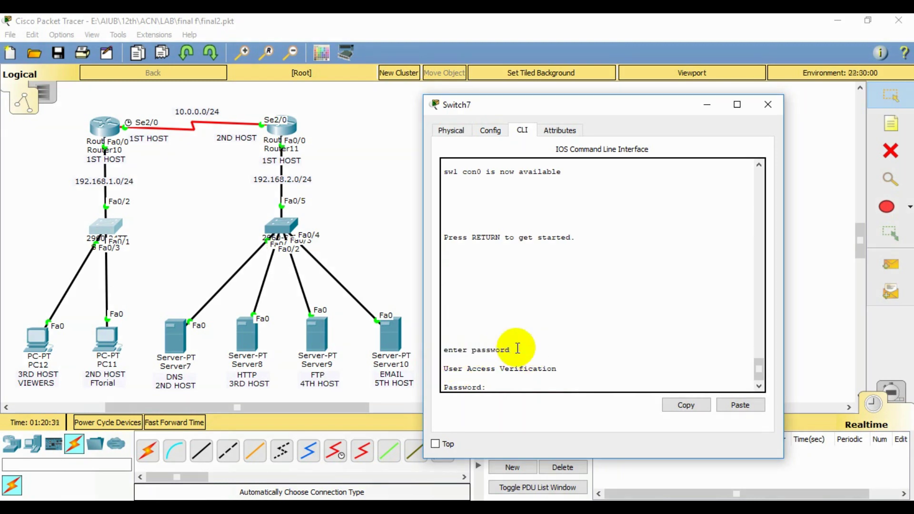
left_click(447, 351)
left_click_drag(448, 351, 562, 370)
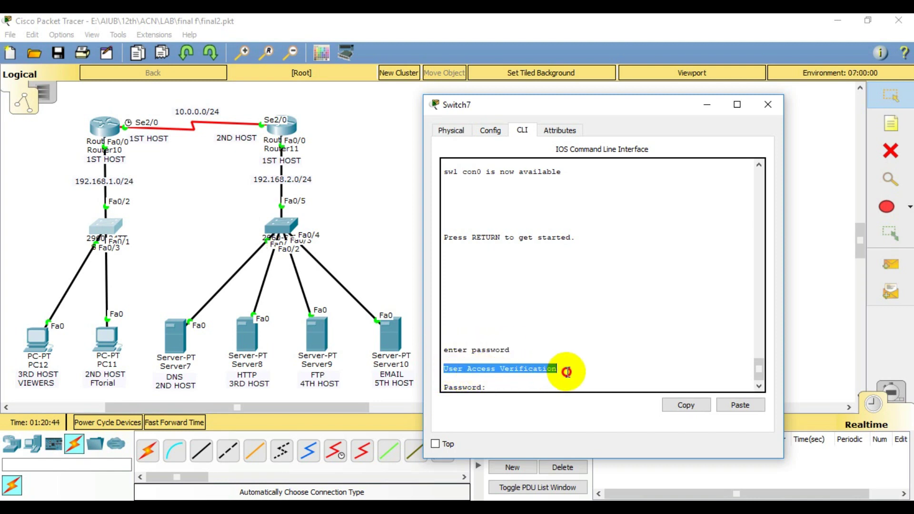
left_click(448, 362)
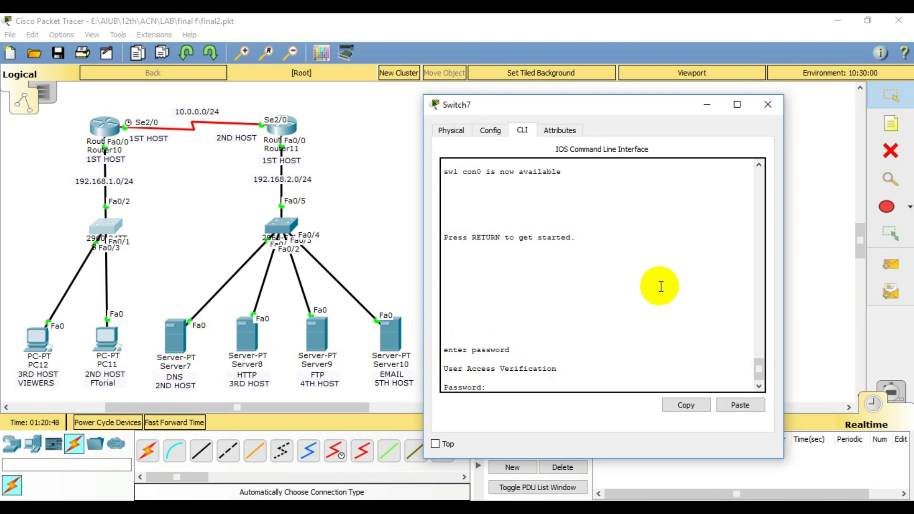
key("Return")
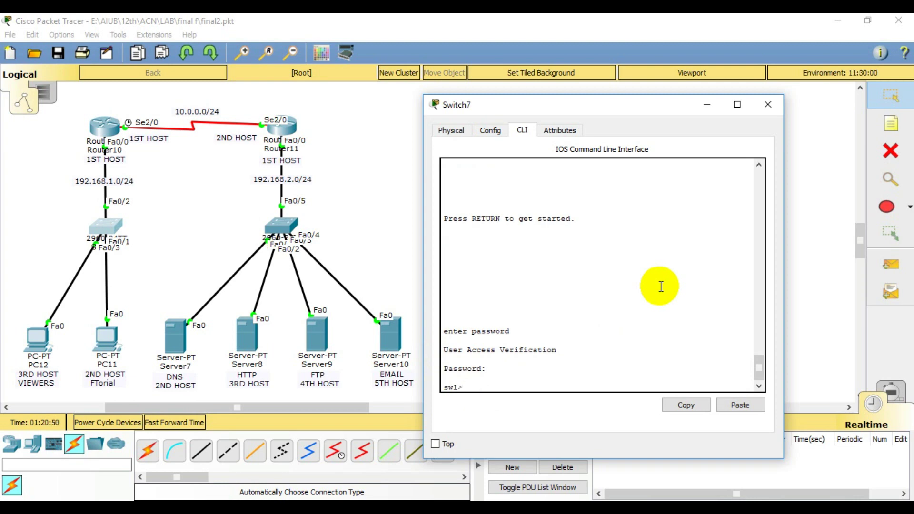
Run en with the enable secret, then enter global configuration mode with conf t
type("en")
key("Return")
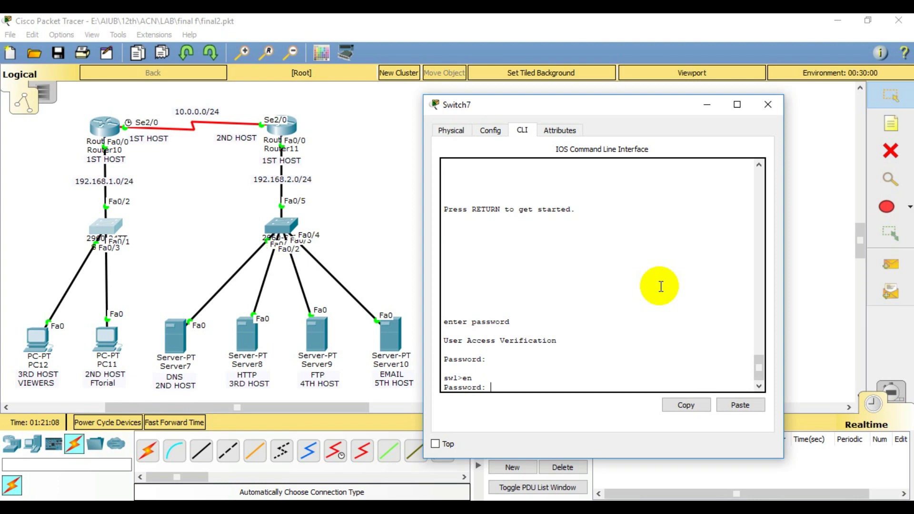
key("Return")
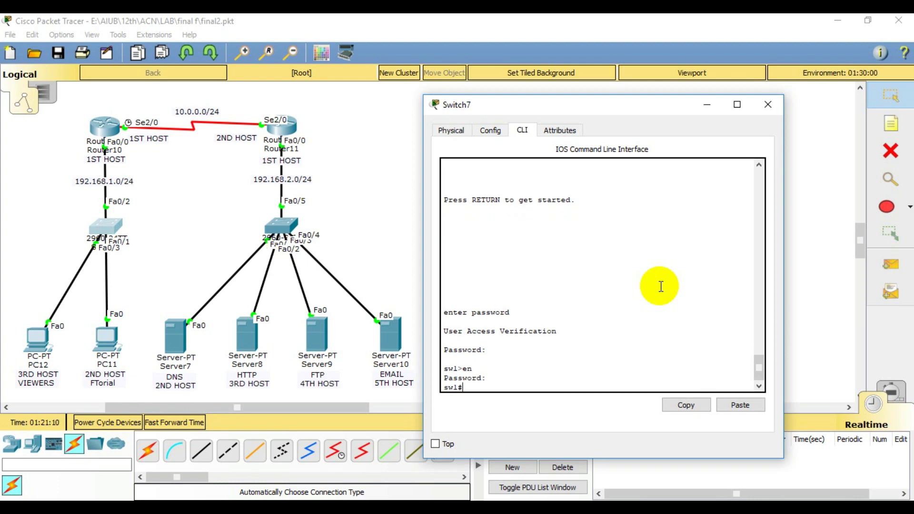
key("Return")
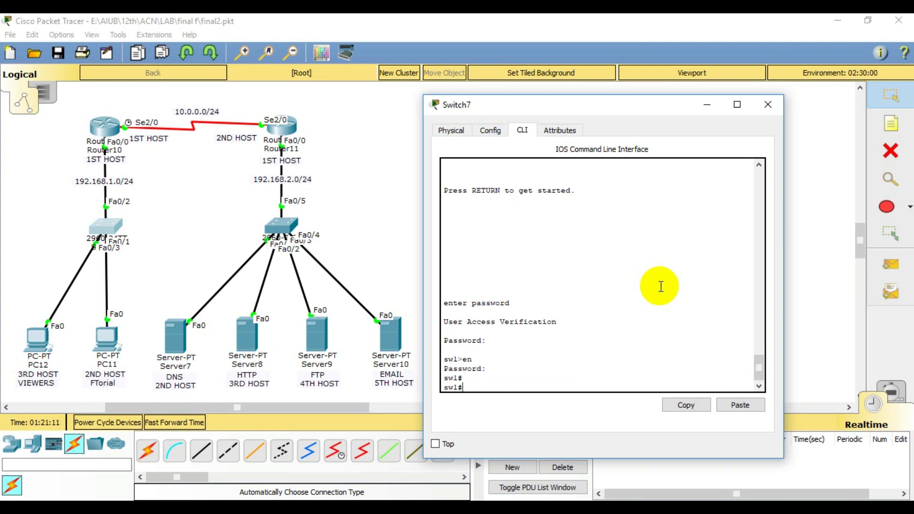
type("conf t")
key("Return")
key("Return")
key("Return")
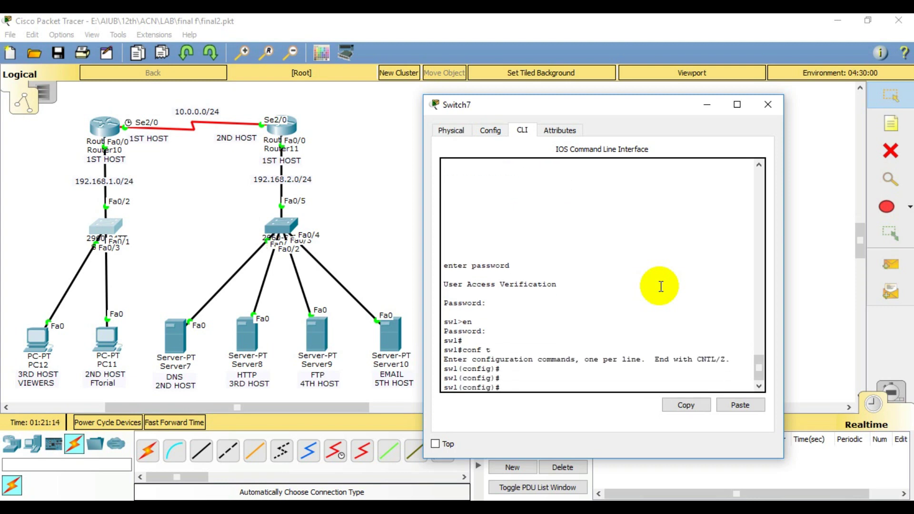